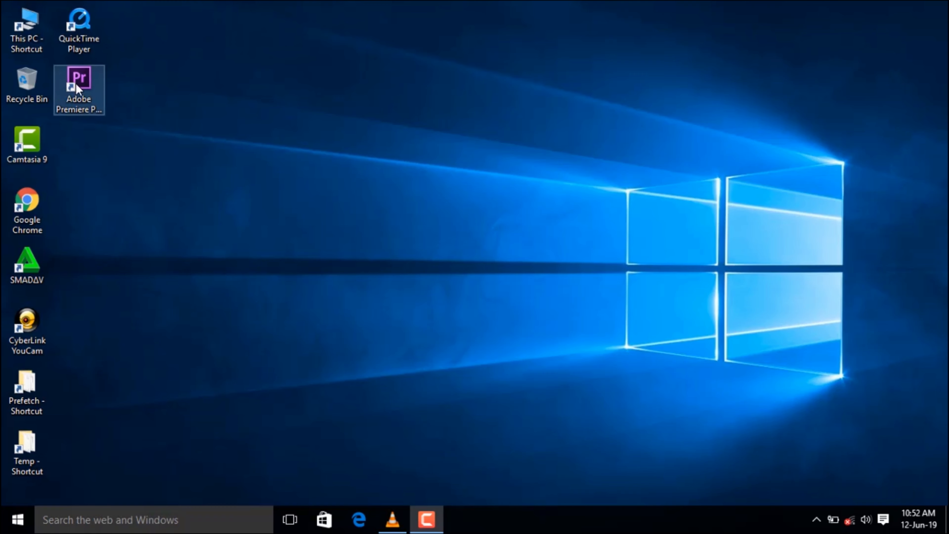
# Step: Create a project named Untitled3 in Adobe Premiere Pro with a DVCPROHD 1080p24 sequence named Sequence 01
pyautogui.doubleClick(75, 83)
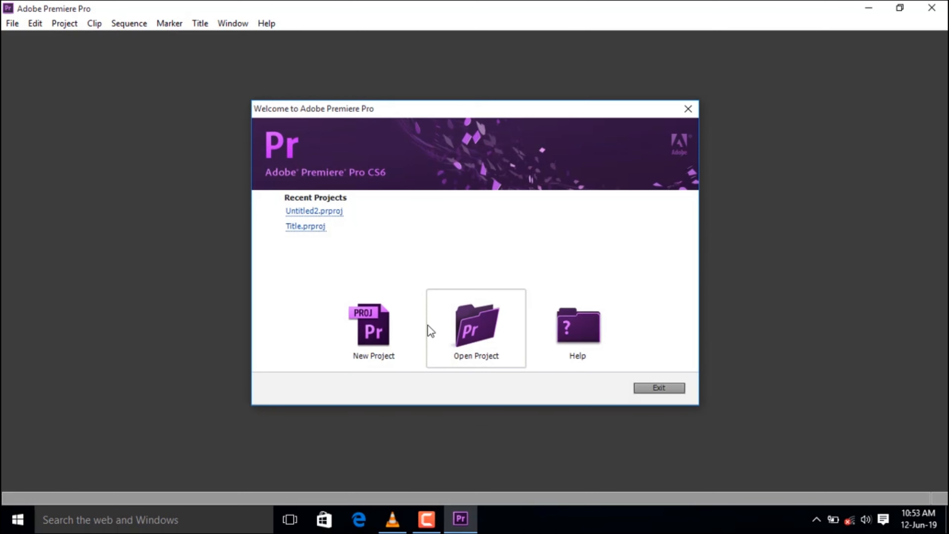
pyautogui.click(402, 329)
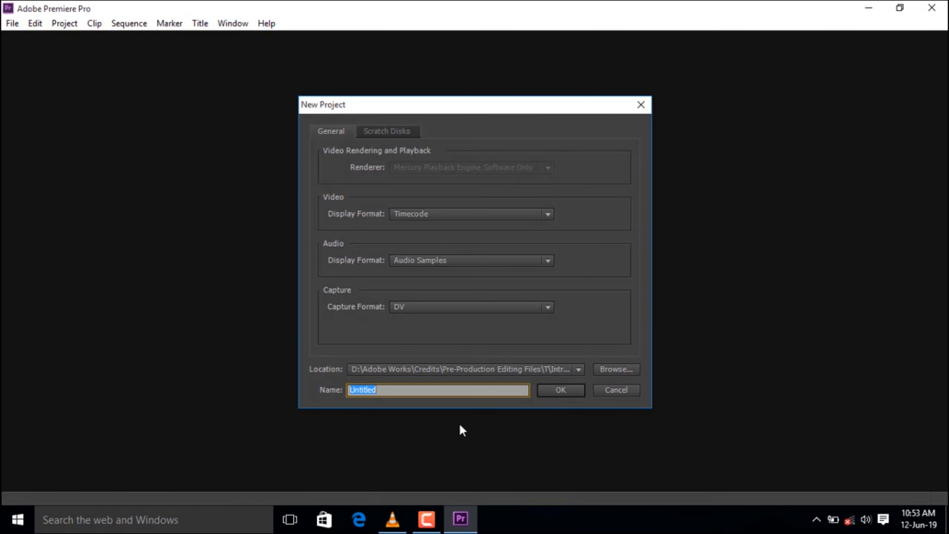
pyautogui.click(472, 389)
pyautogui.click(549, 390)
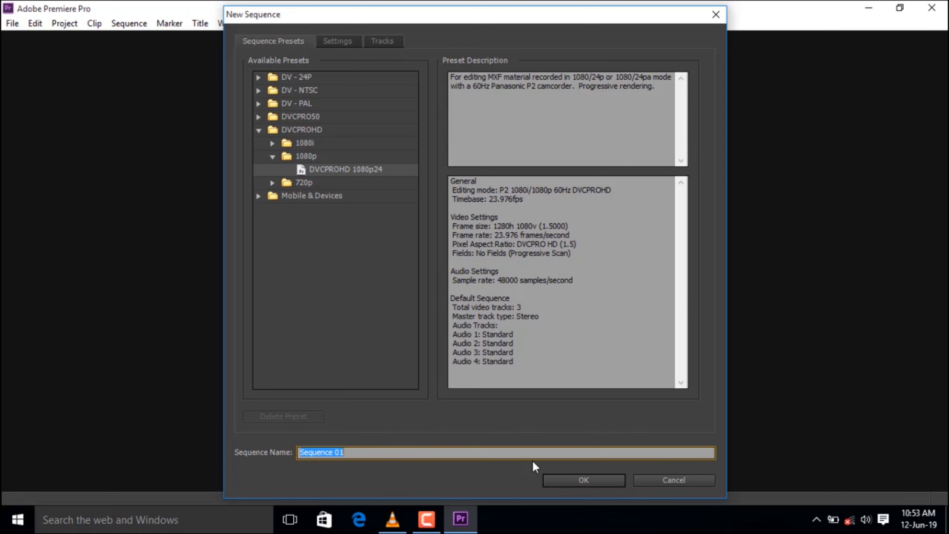
pyautogui.click(552, 481)
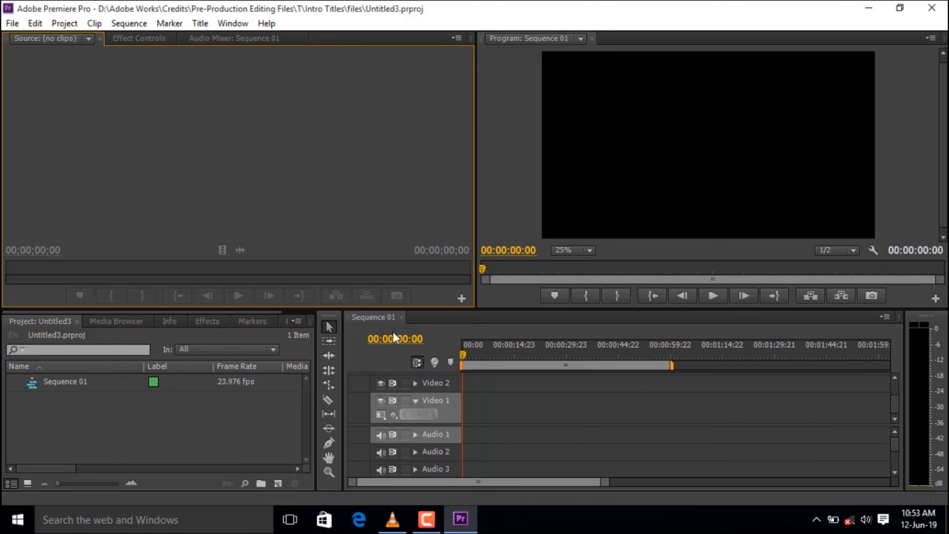
pyautogui.click(690, 159)
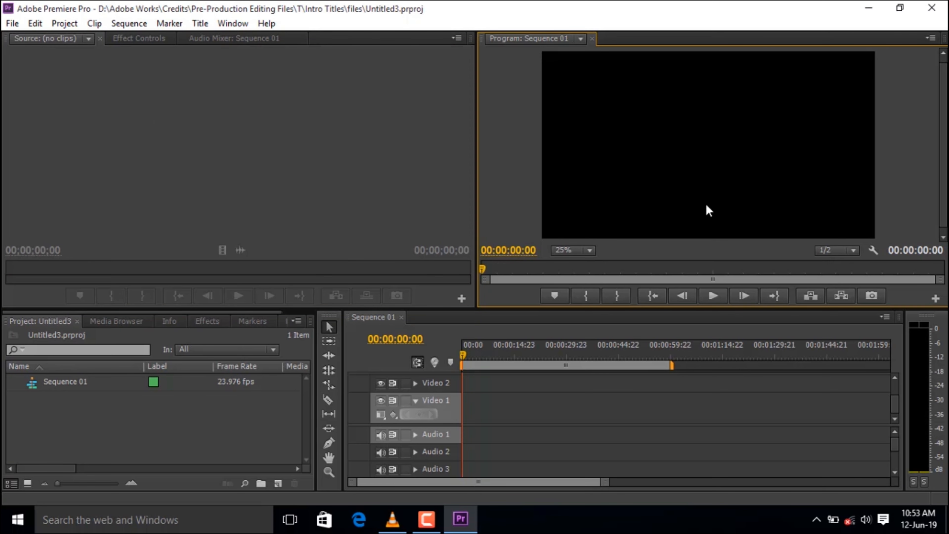
pyautogui.click(565, 399)
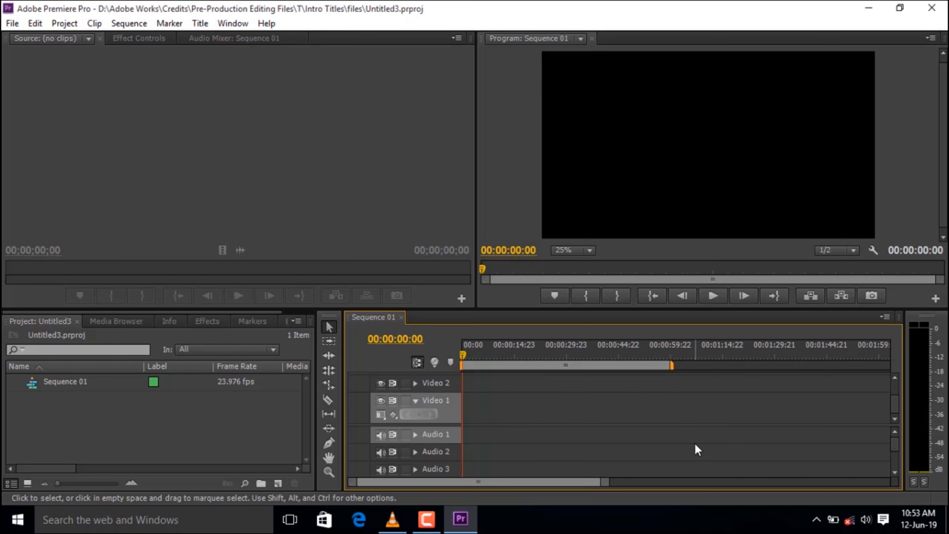
pyautogui.click(226, 410)
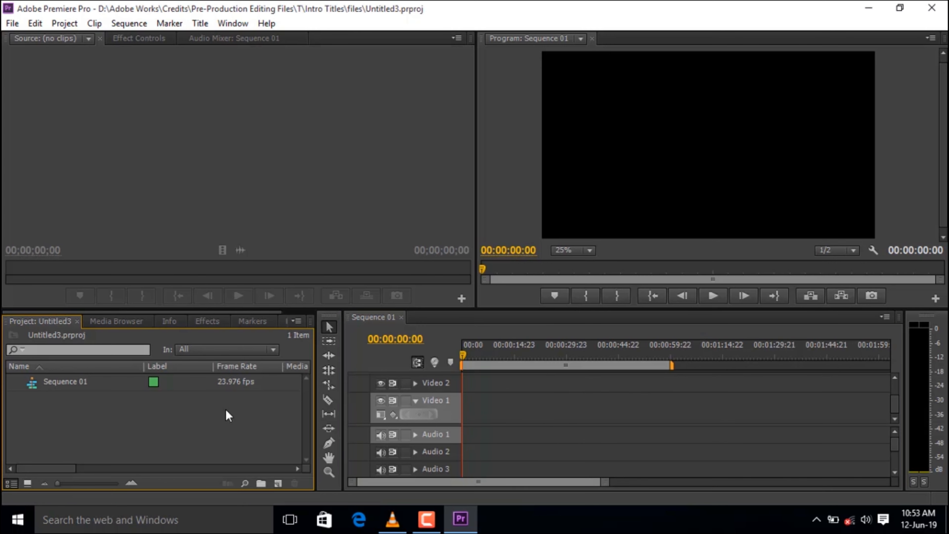
pyautogui.rightClick(113, 412)
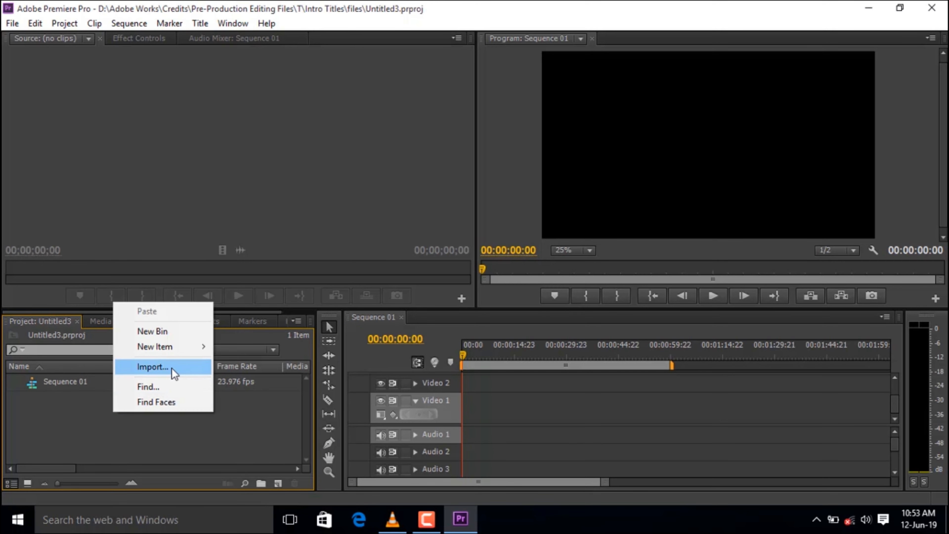
pyautogui.click(171, 366)
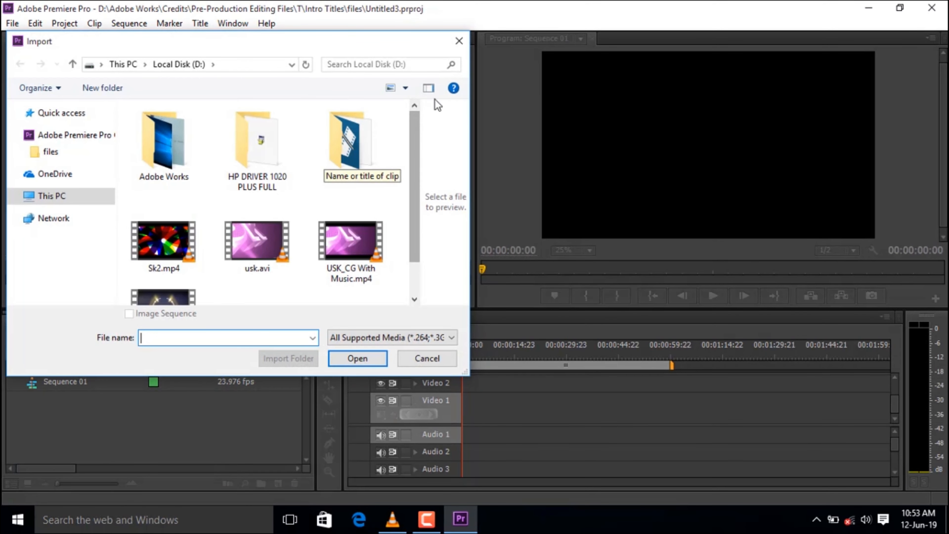
pyautogui.click(459, 41)
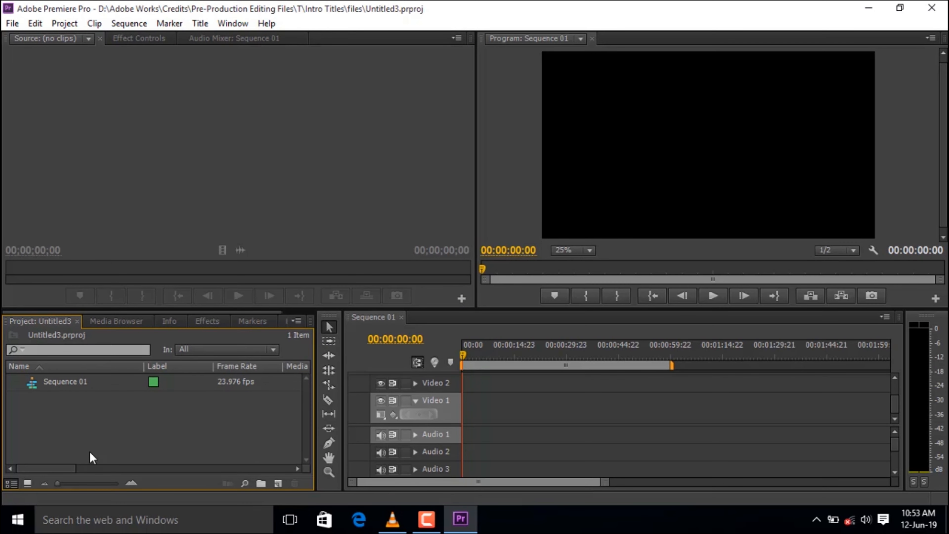
pyautogui.click(123, 171)
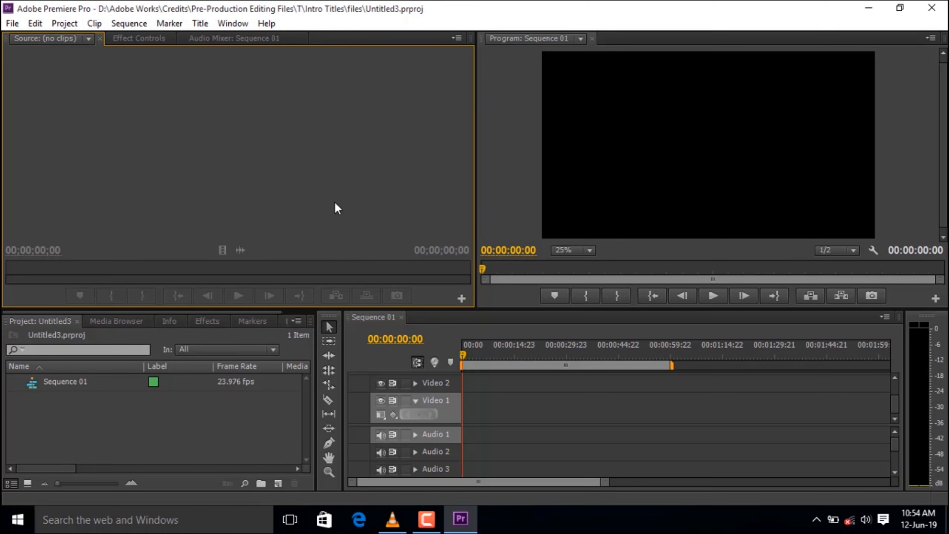
# Step: Import the Sk2.mp4 video from Local Disk (D:) into the project
pyautogui.rightClick(142, 407)
pyautogui.click(196, 363)
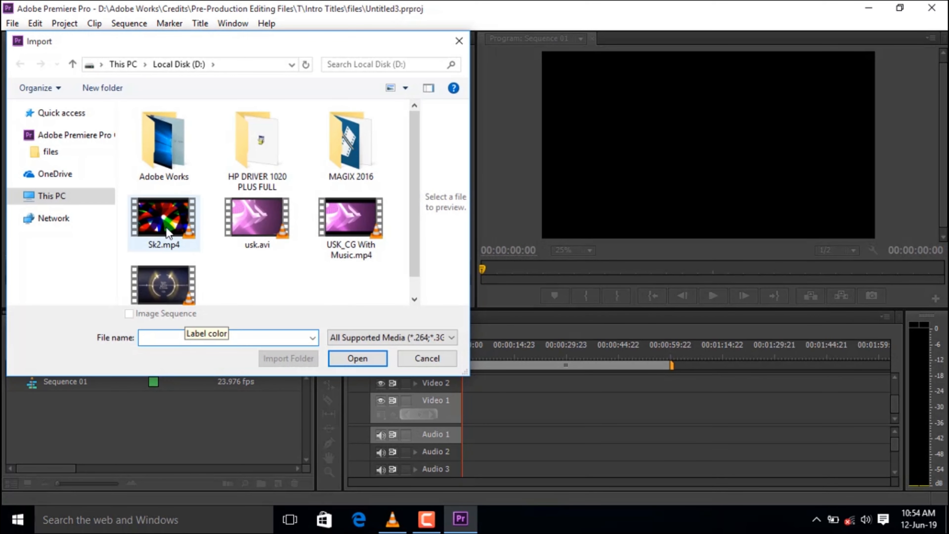
pyautogui.click(165, 222)
pyautogui.click(351, 358)
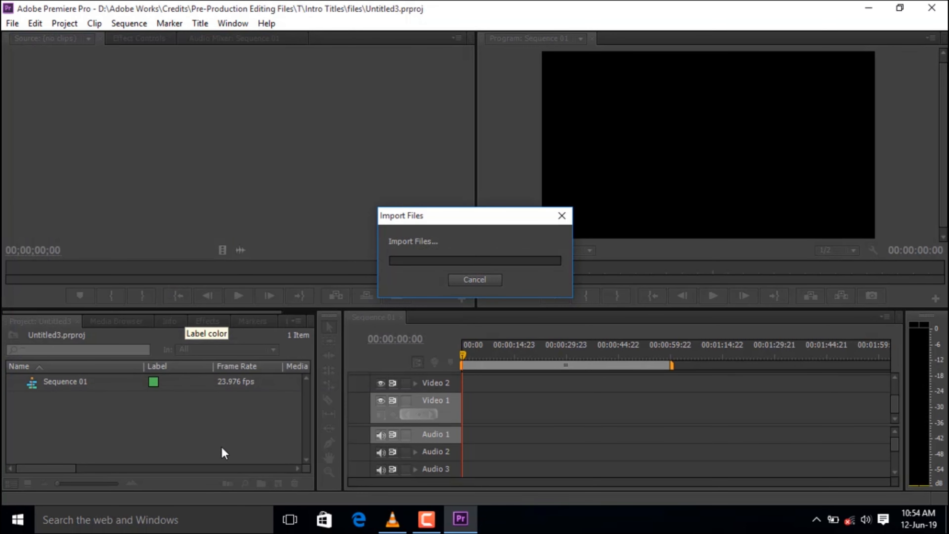
# Step: Place Sk2.mp4 at the start of Video 1, keeping the existing sequence settings, and open the clip in the Source monitor
pyautogui.moveTo(63, 402); pyautogui.dragTo(463, 414)
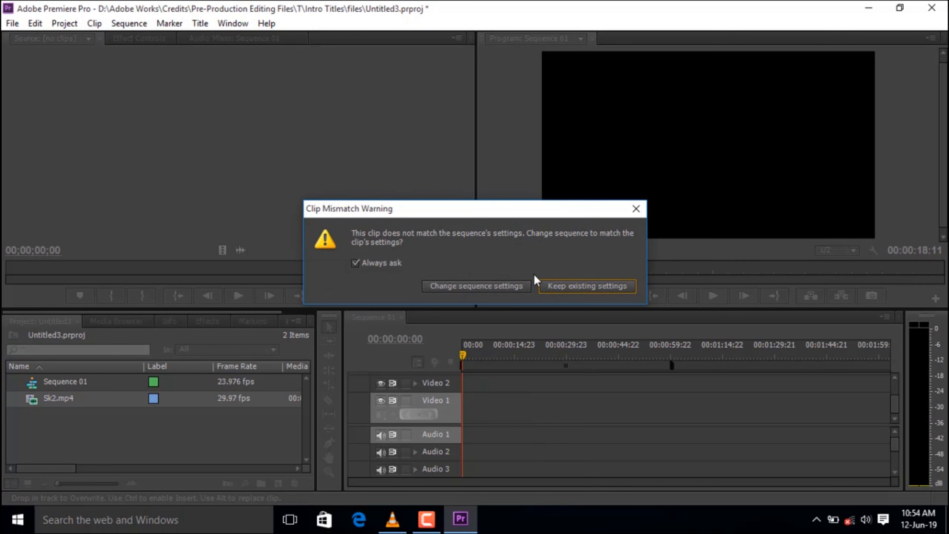
pyautogui.click(597, 291)
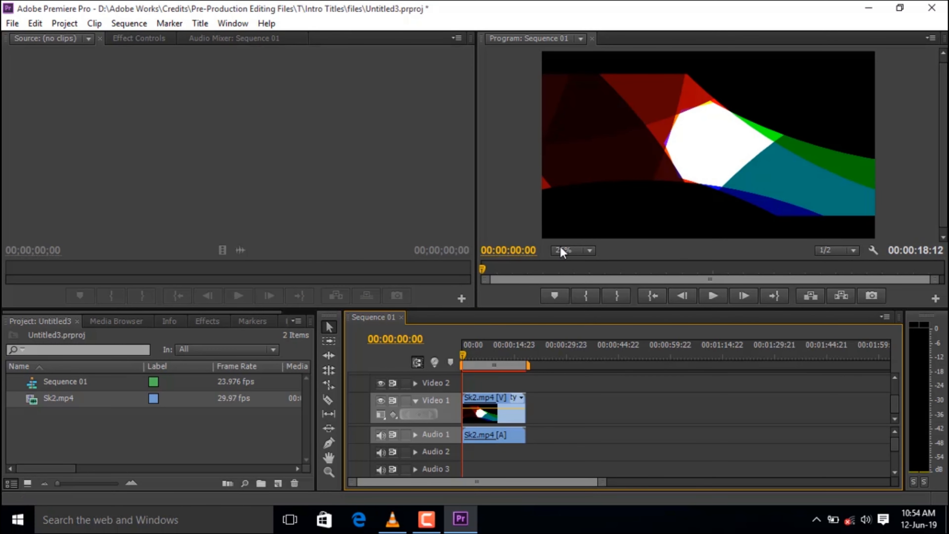
pyautogui.doubleClick(481, 413)
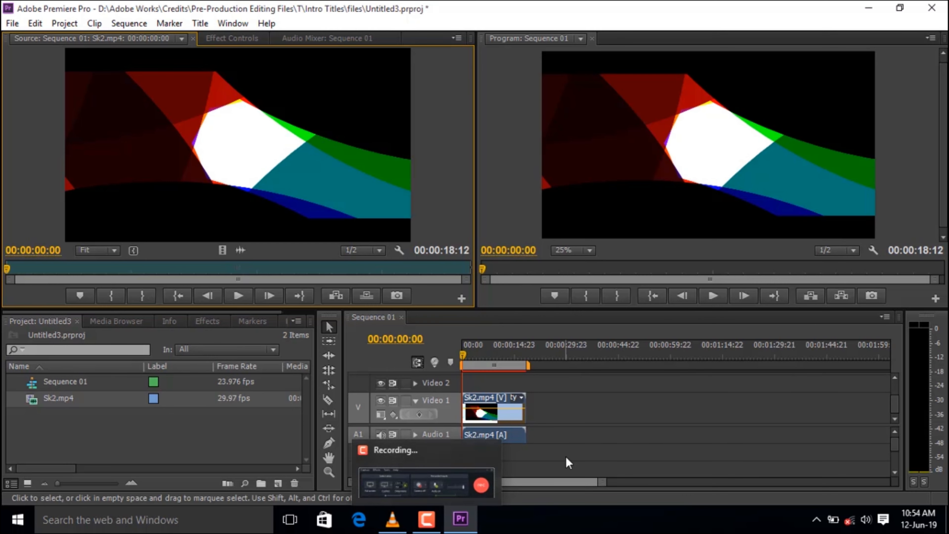
pyautogui.click(426, 519)
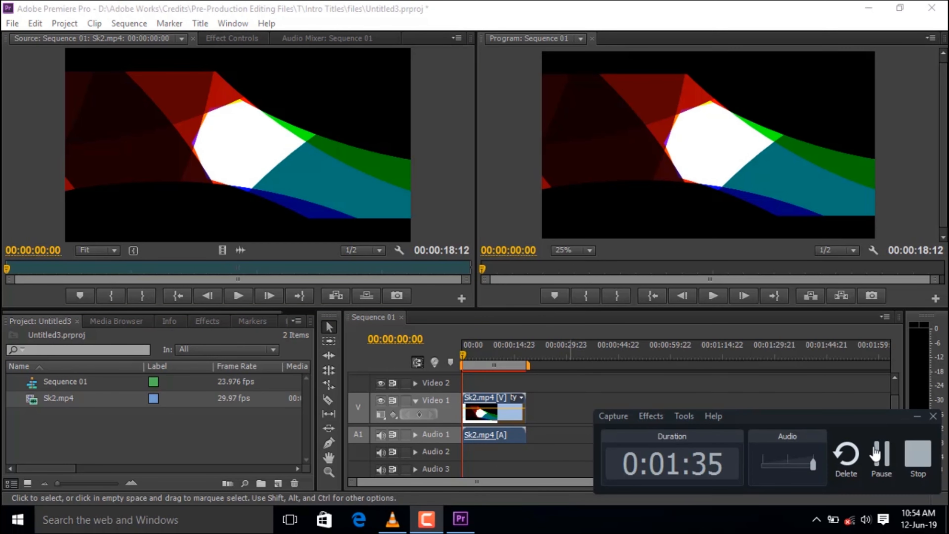
pyautogui.click(918, 453)
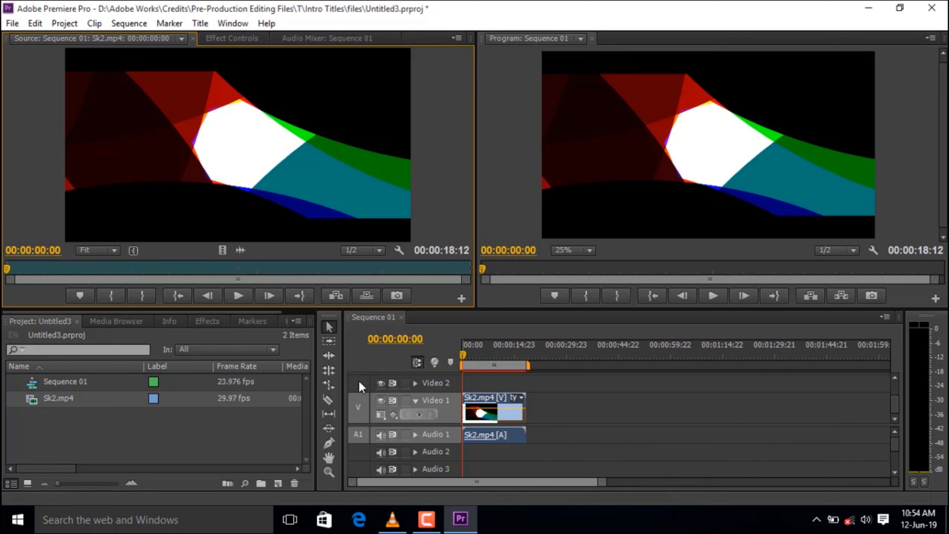
# Step: Lower the opacity of the whole Sk2.mp4 clip on Video 1 with the Selection tool, then deselect the clip
pyautogui.click(328, 331)
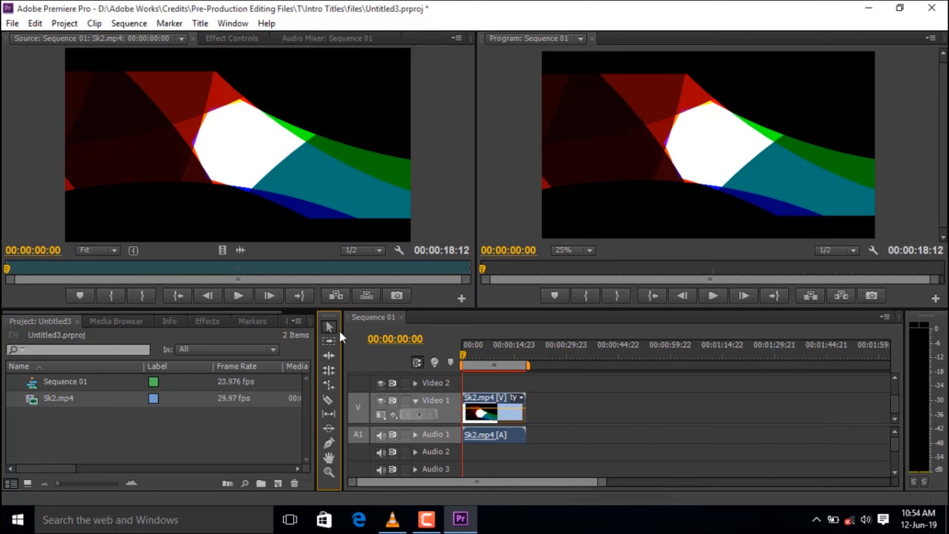
pyautogui.moveTo(486, 408); pyautogui.dragTo(486, 416)
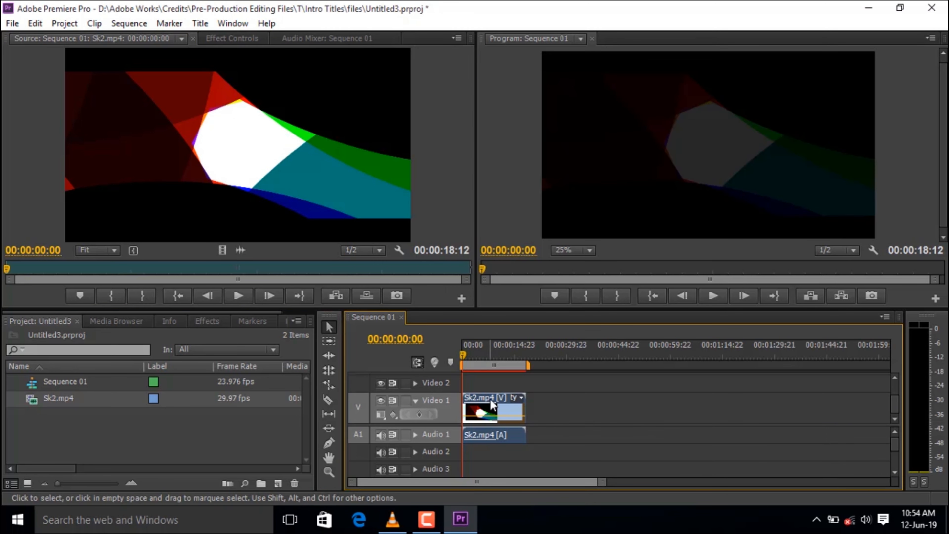
pyautogui.click(494, 404)
pyautogui.click(263, 439)
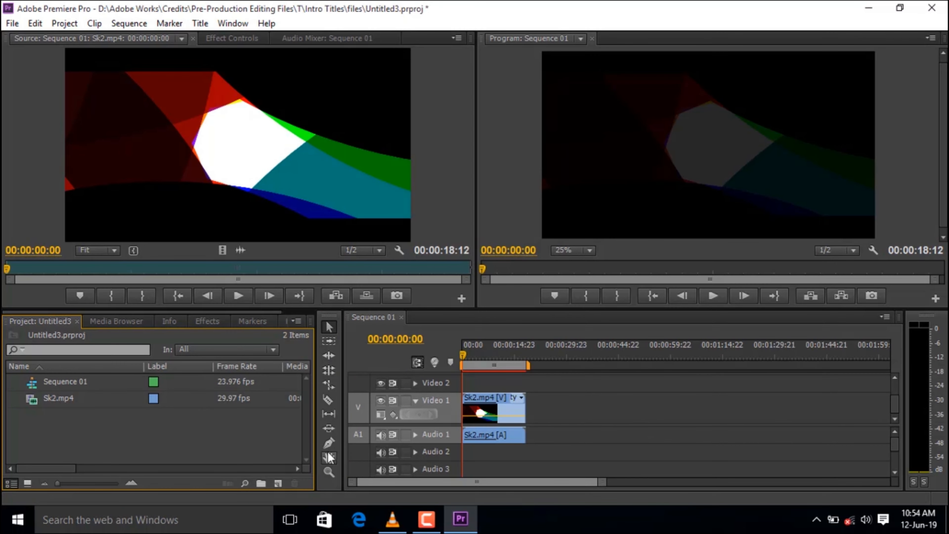
# Step: Play the dimmed Sk2.mp4 clip in the sequence and stop at about 00:00:17:19
pyautogui.click(327, 385)
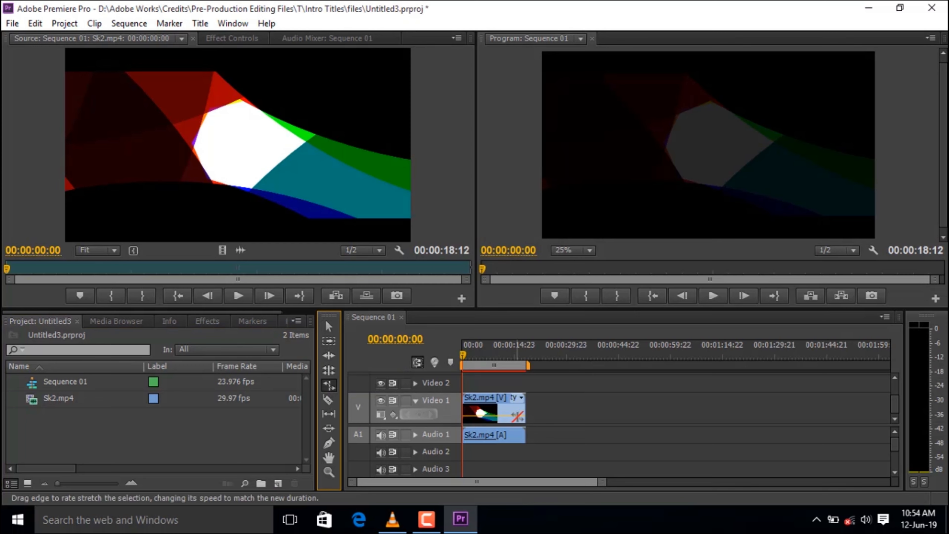
pyautogui.moveTo(523, 413)
pyautogui.mouseDown()
pyautogui.moveTo(811, 412)
pyautogui.moveTo(512, 407)
pyautogui.moveTo(630, 400)
pyautogui.moveTo(525, 406)
pyautogui.mouseUp()
pyautogui.click(702, 299)
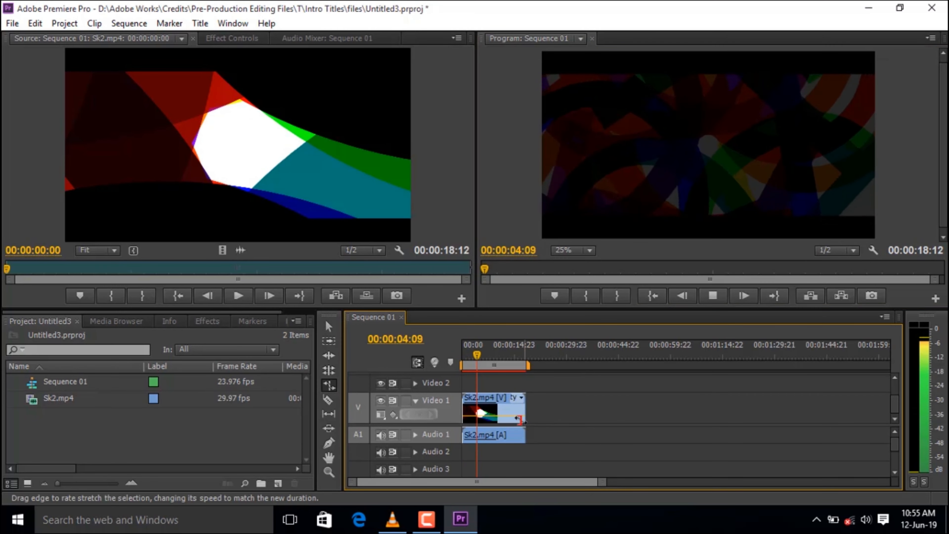
pyautogui.click(329, 327)
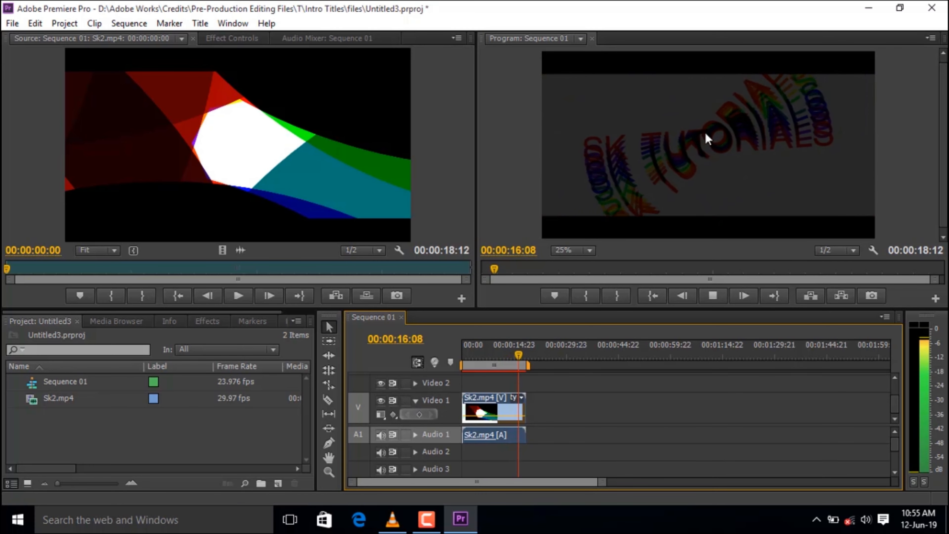
pyautogui.click(713, 295)
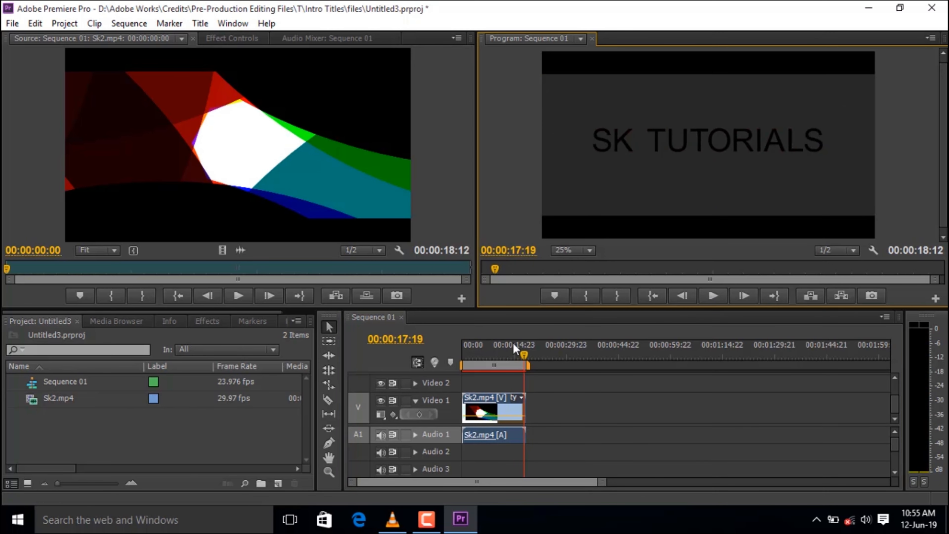
# Step: Rate-stretch the Sk2.mp4 clip to a shorter duration of about 00:00:11:17 and return the playhead to the start
pyautogui.click(329, 385)
pyautogui.moveTo(524, 413); pyautogui.dragTo(501, 413)
pyautogui.press('Home')
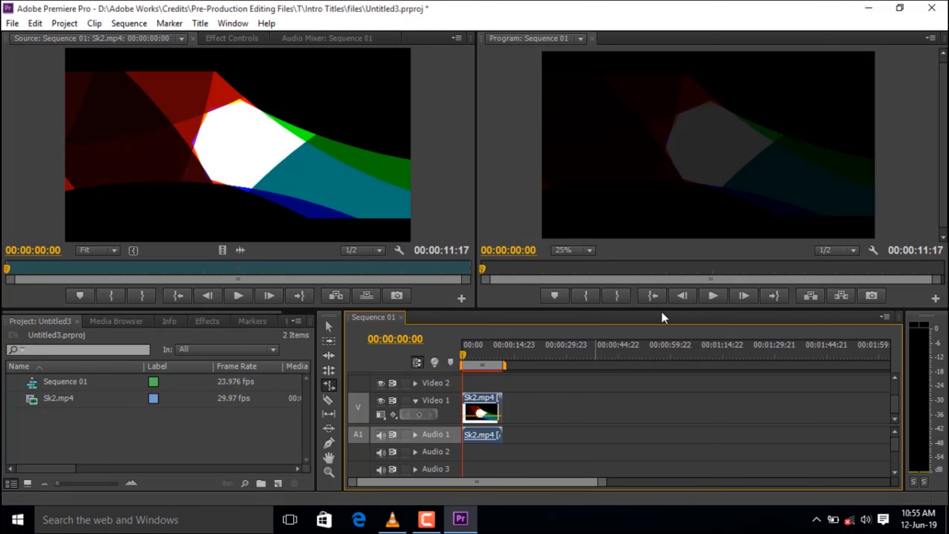
# Step: Play the sped-up clip from the start of the sequence and stop at about 00:00:09:04
pyautogui.rightClick(759, 174)
pyautogui.click(645, 207)
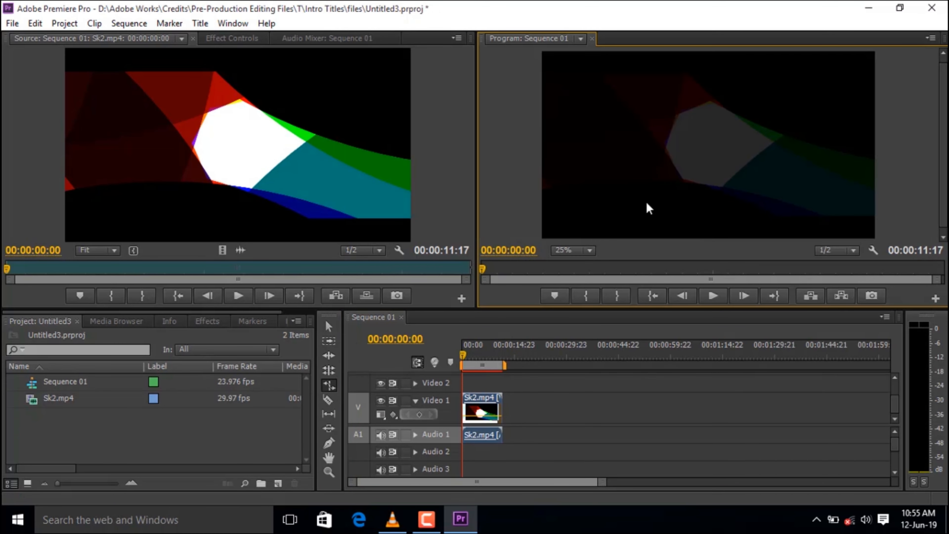
pyautogui.click(711, 296)
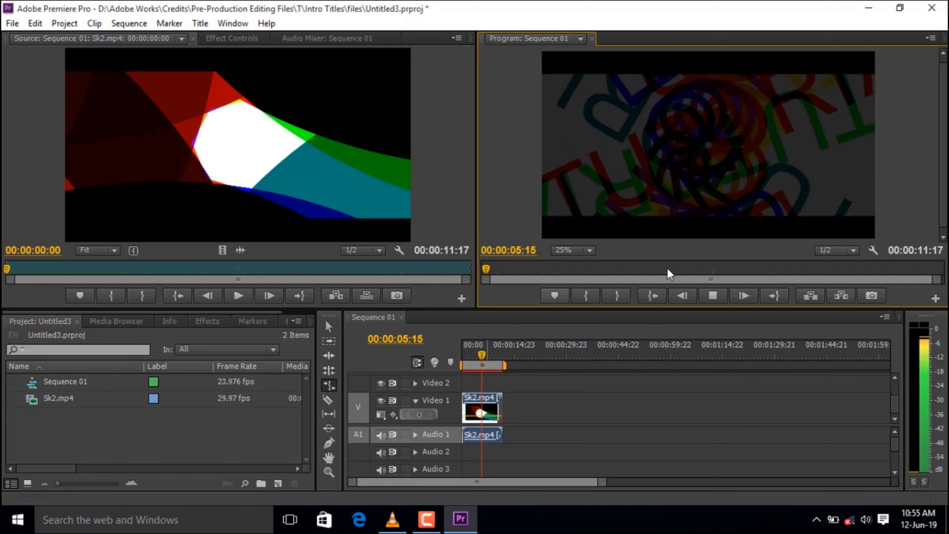
pyautogui.click(721, 299)
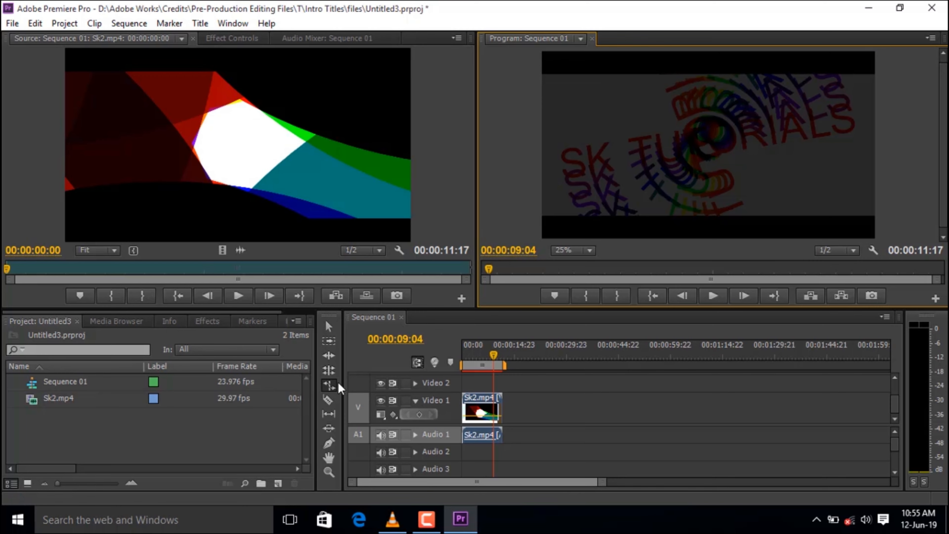
# Step: Split the Sk2.mp4 clip at the 00:00:09:04 playhead with the Razor tool and select the second piece
pyautogui.click(328, 400)
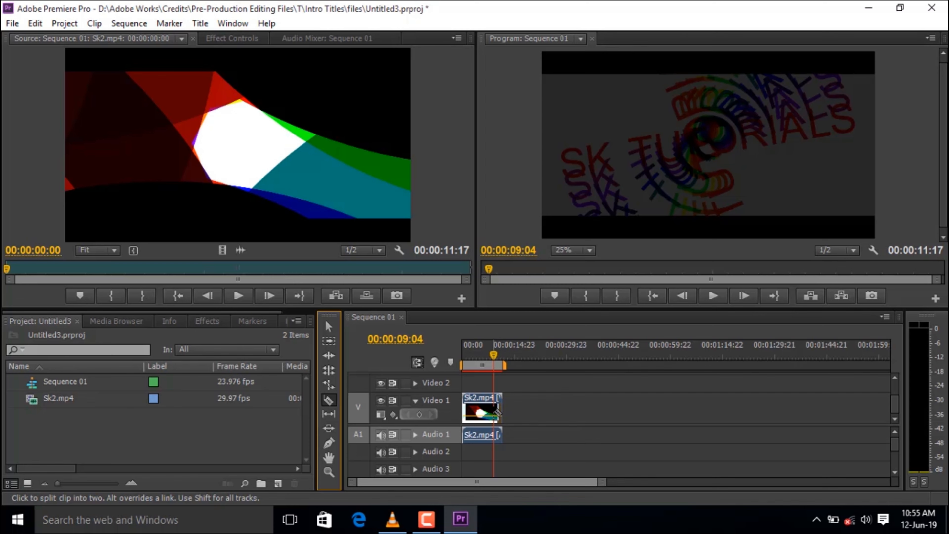
pyautogui.click(497, 411)
pyautogui.press('v')
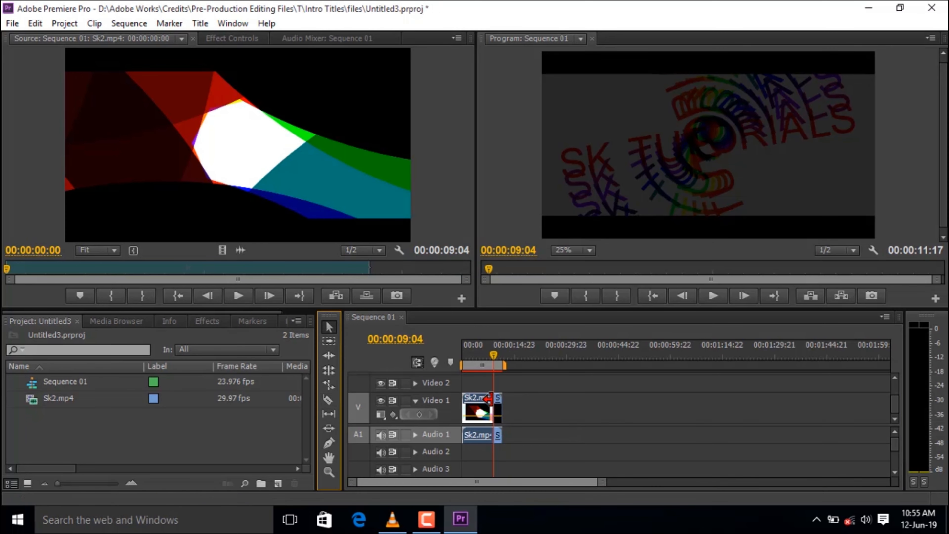
pyautogui.click(498, 410)
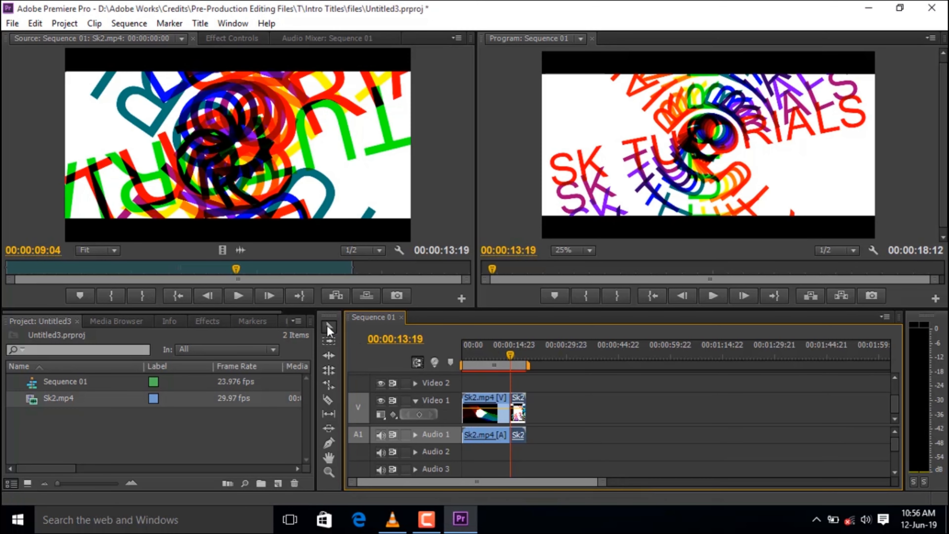
# Step: Move the second piece of Sk2.mp4 along Video 1 so it ends at about 00:00:38:12, leaving a gap after the first piece
pyautogui.click(328, 327)
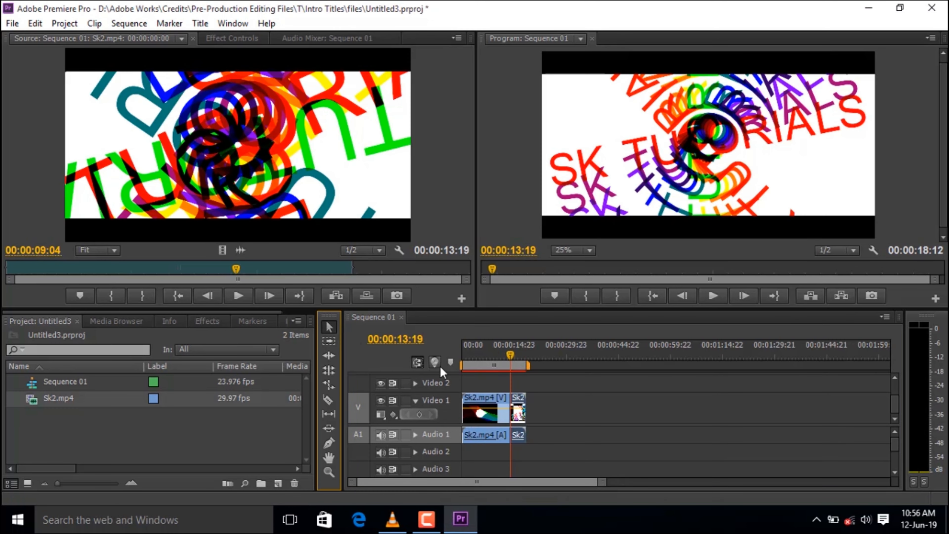
pyautogui.moveTo(521, 404); pyautogui.dragTo(587, 394)
pyautogui.moveTo(587, 394); pyautogui.dragTo(587, 395)
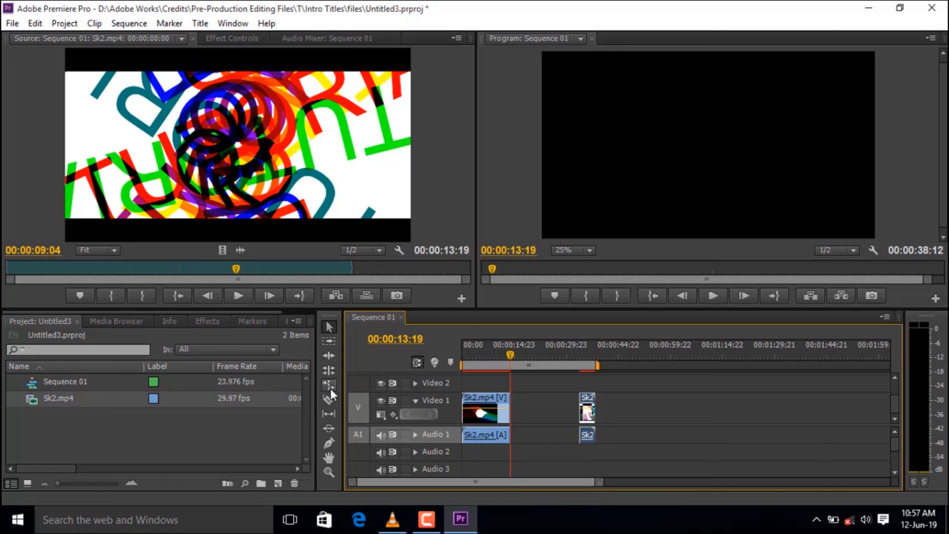
# Step: Close the empty gap between the two Sk2.mp4 pieces on the timeline
pyautogui.click(548, 402)
pyautogui.rightClick(545, 410)
pyautogui.click(560, 418)
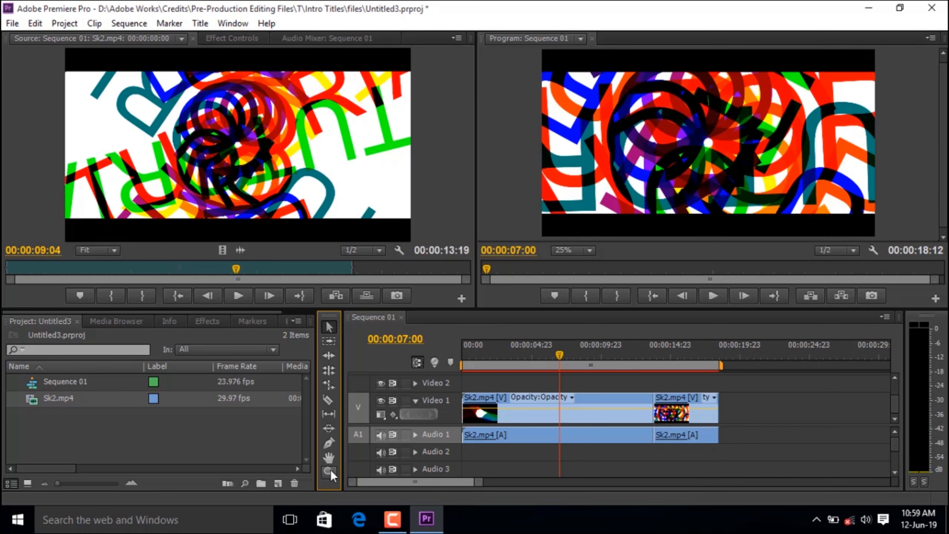
# Step: Activate the Zoom tool for the timeline
pyautogui.click(330, 471)
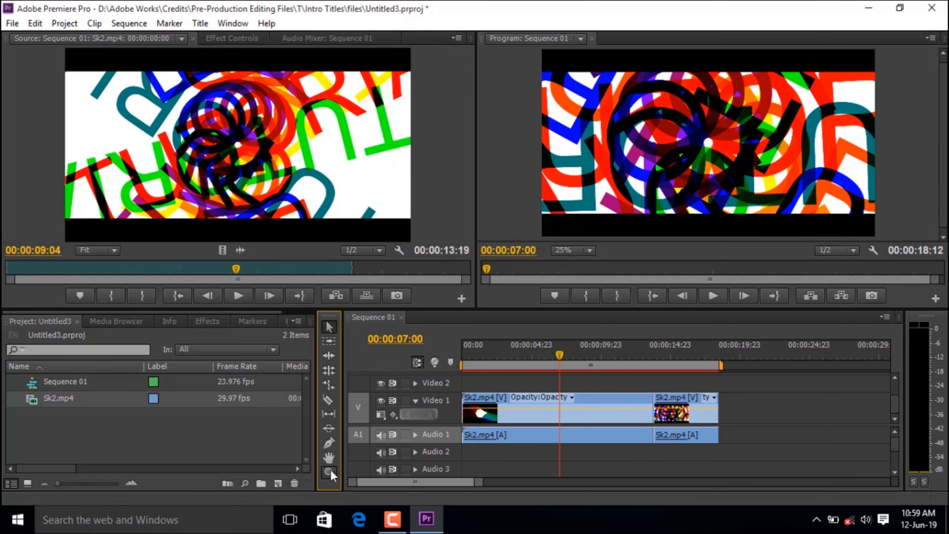